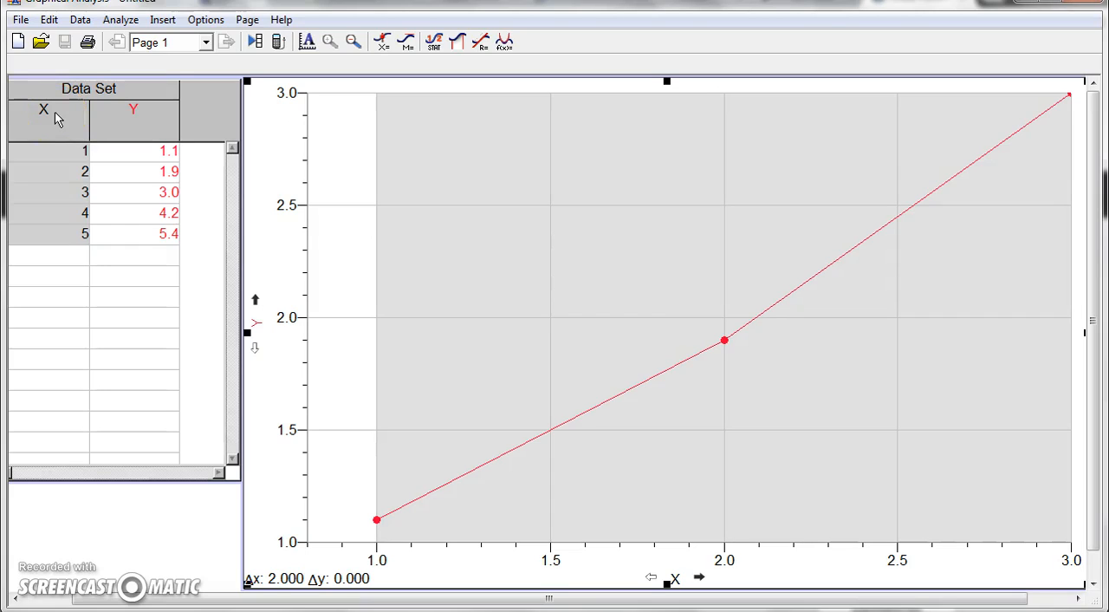
Rename the X column to Time and set its units to s
{"action": "left_click", "coordinate": [55, 112]}
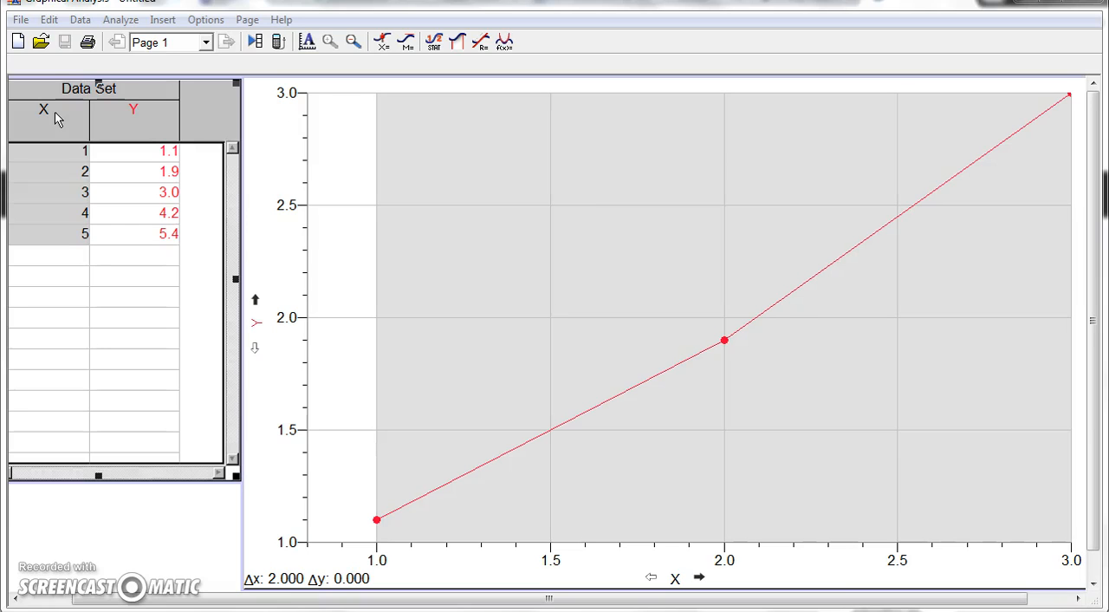
{"action": "double_click", "coordinate": [54, 112]}
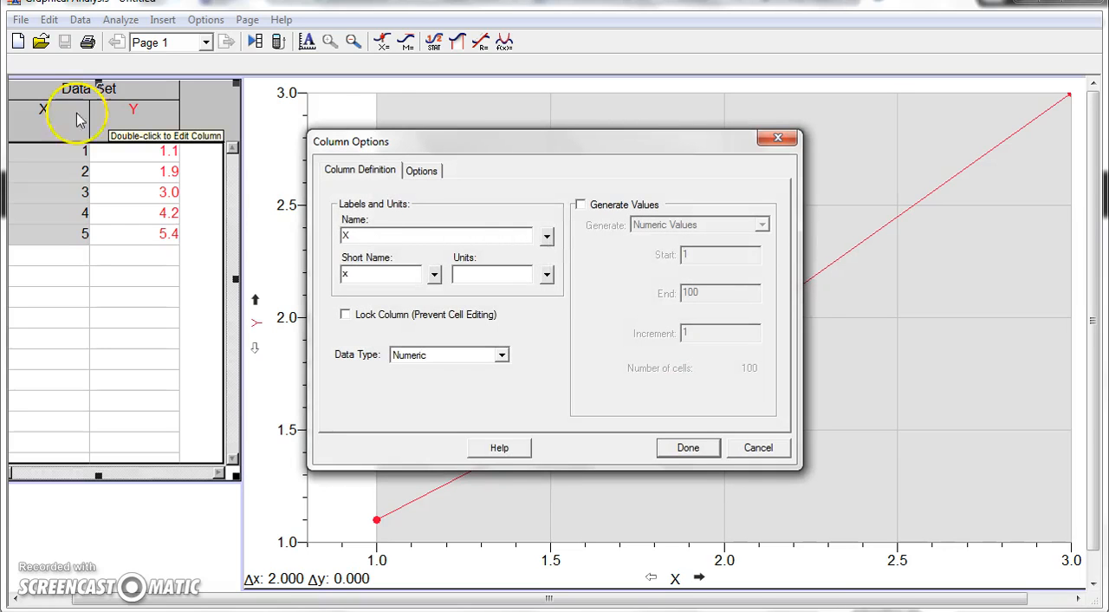
{"action": "key", "text": "BackSpace"}
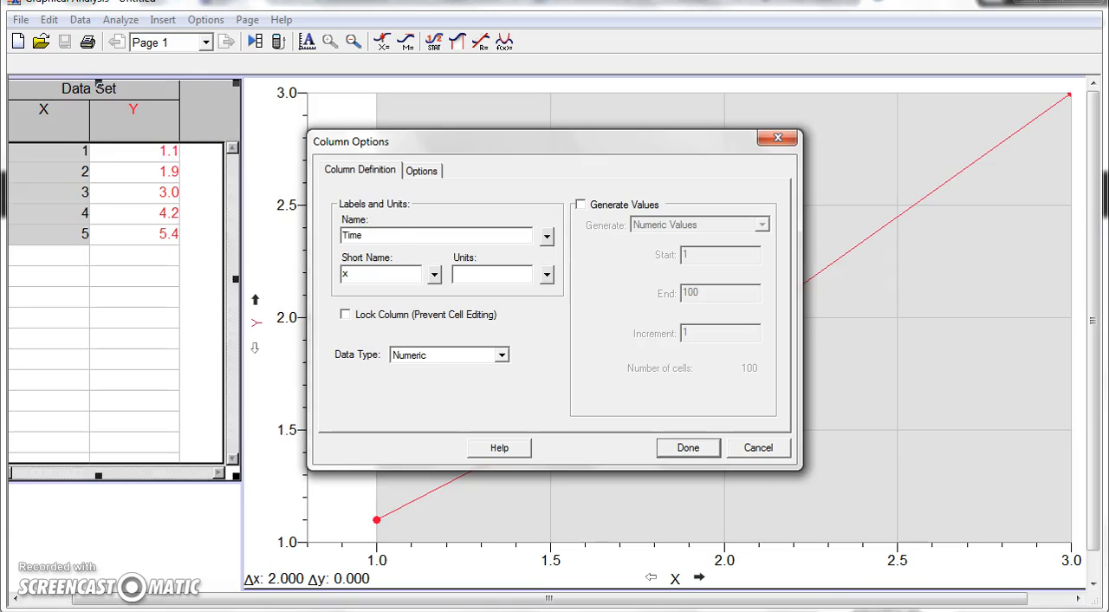
{"action": "left_click", "coordinate": [508, 277]}
{"action": "left_click", "coordinate": [684, 448]}
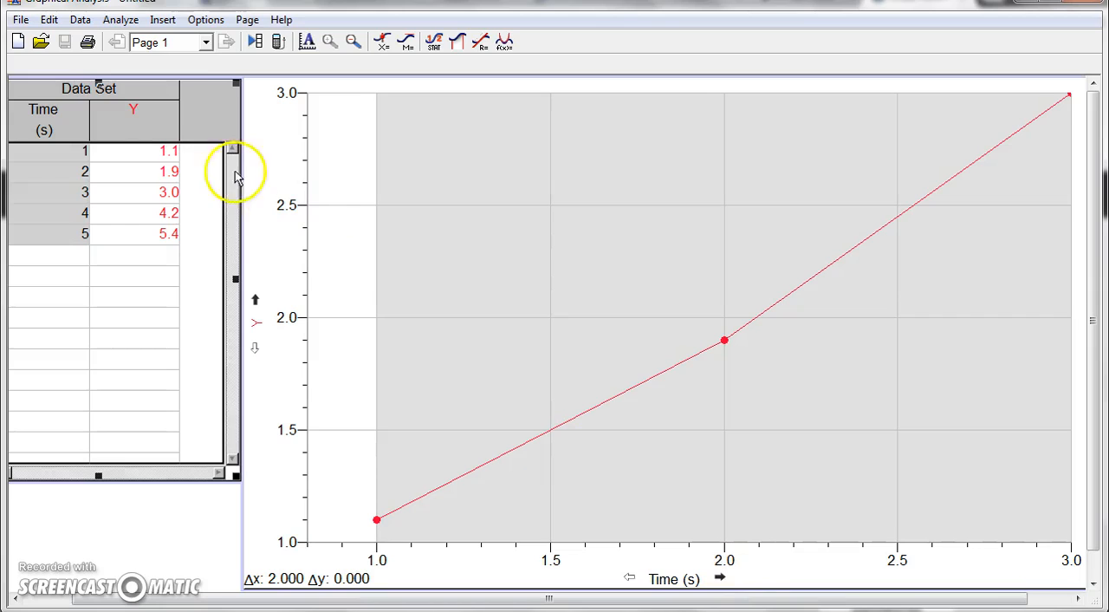
Rename the Y column to Velocity and set its units to m/s
{"action": "left_click", "coordinate": [144, 119]}
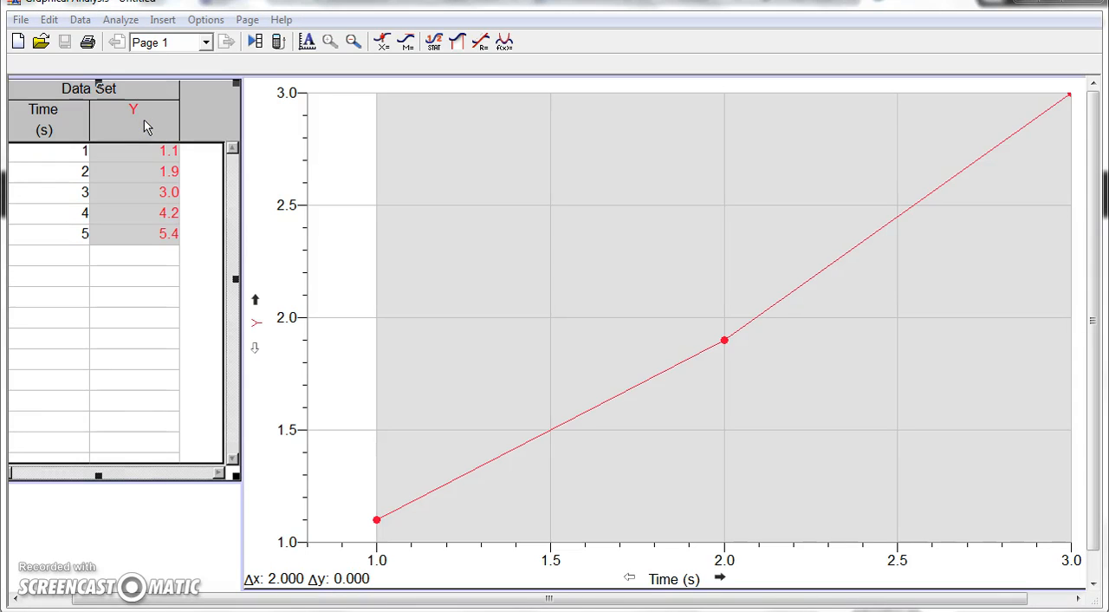
{"action": "double_click", "coordinate": [144, 120]}
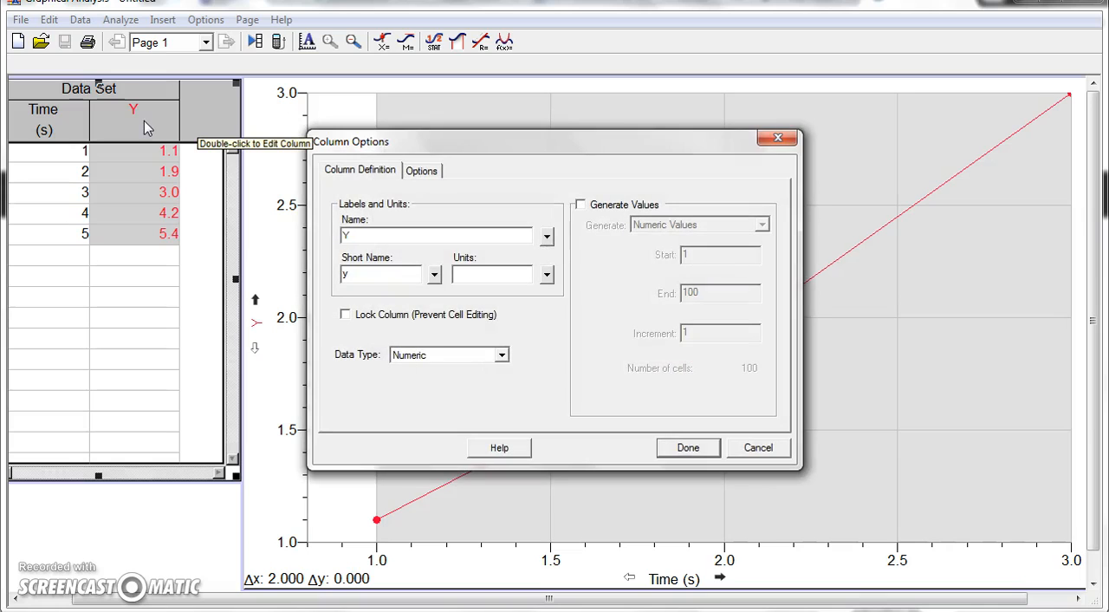
{"action": "left_click", "coordinate": [352, 235]}
{"action": "key", "text": "BackSpace"}
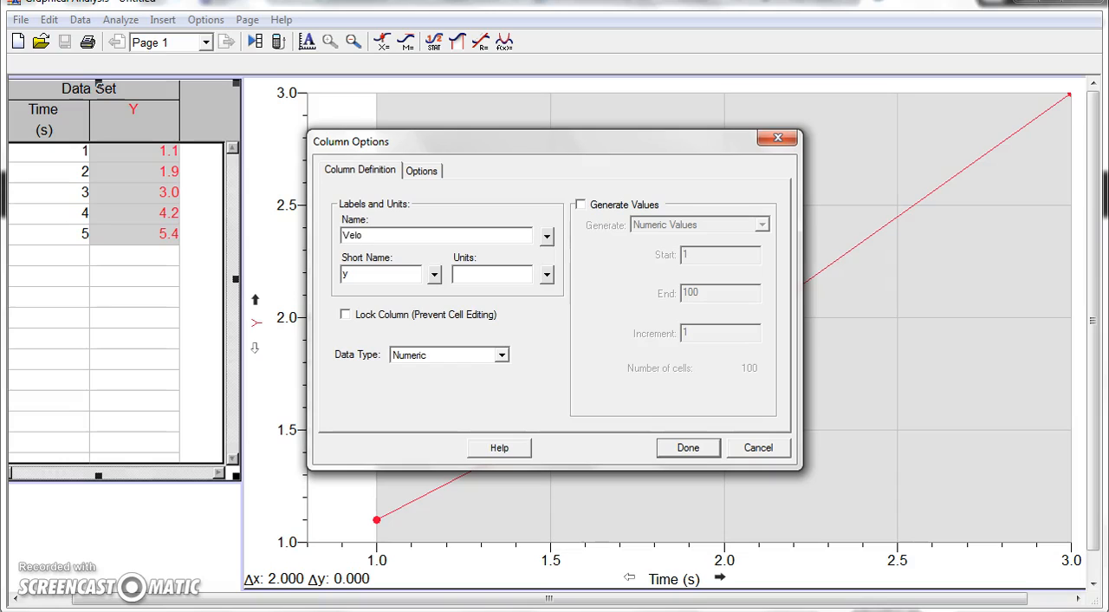
{"action": "left_click", "coordinate": [484, 273]}
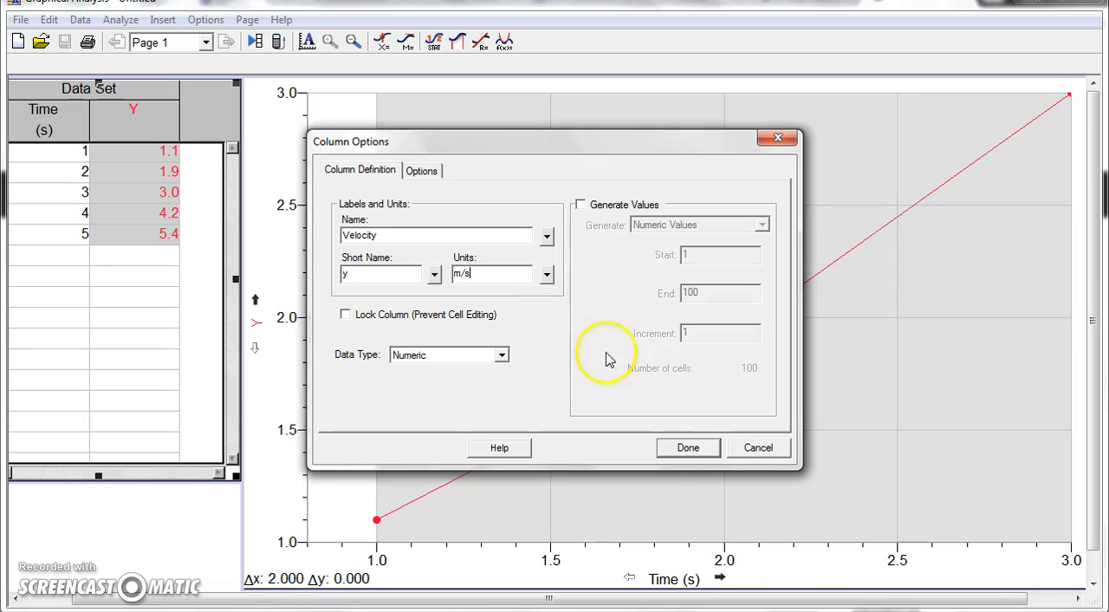
{"action": "left_click", "coordinate": [693, 448]}
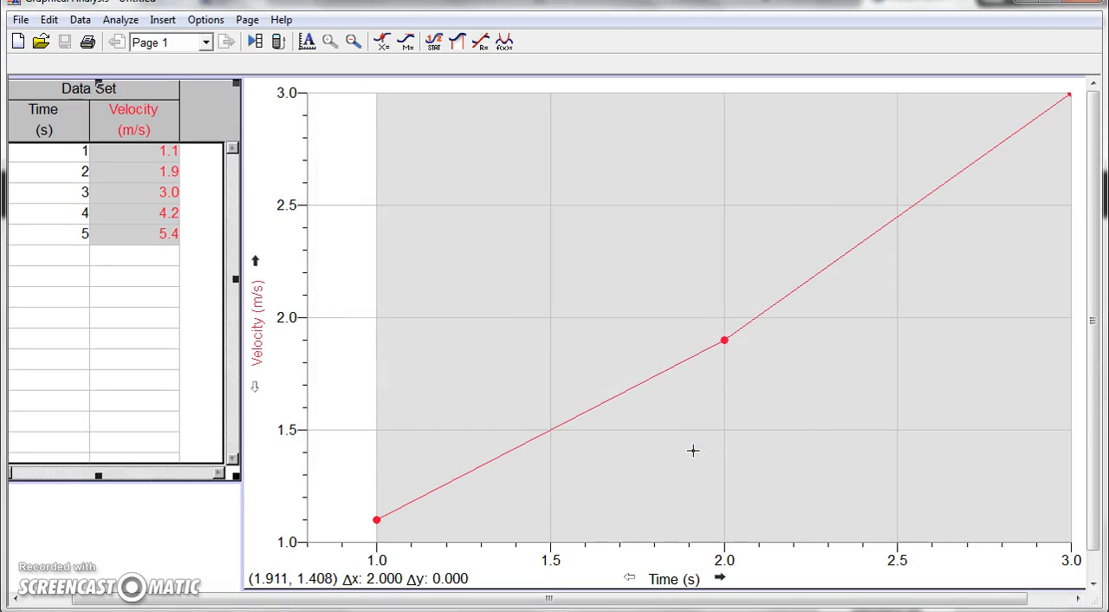
Set the graph title to "Velocity vs. Time"
{"action": "left_click", "coordinate": [647, 198]}
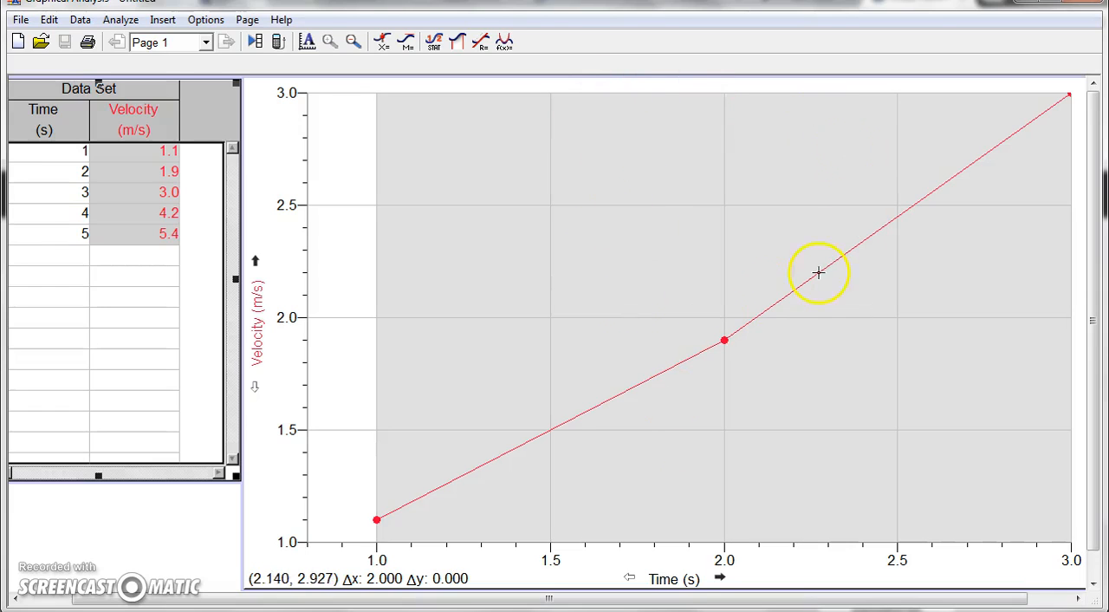
{"action": "left_click", "coordinate": [642, 179]}
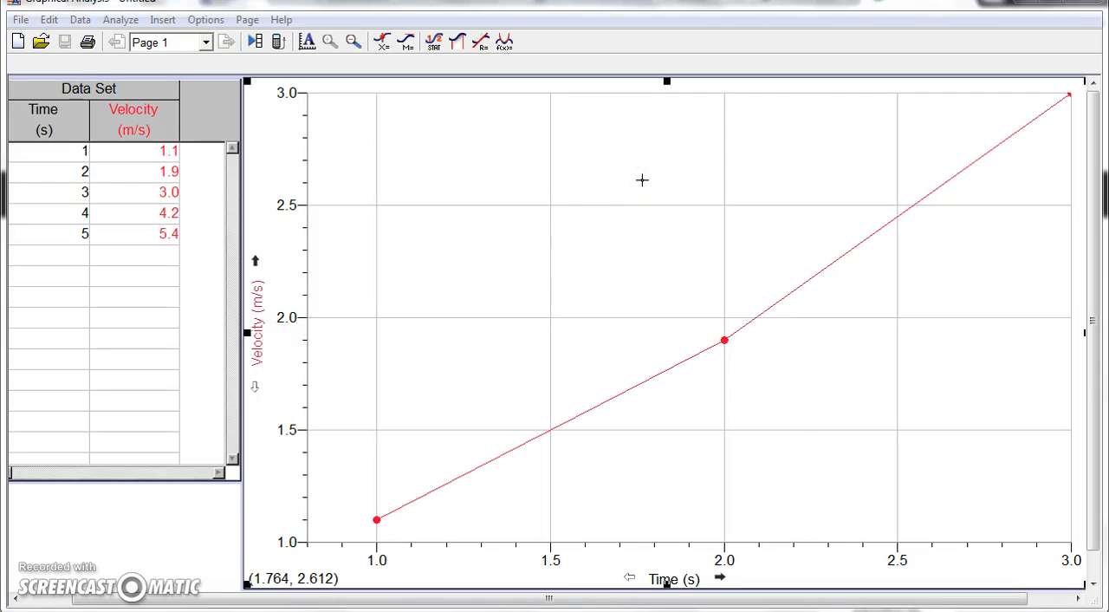
{"action": "double_click", "coordinate": [642, 179]}
{"action": "left_click", "coordinate": [446, 165]}
{"action": "type", "text": "Velocity"}
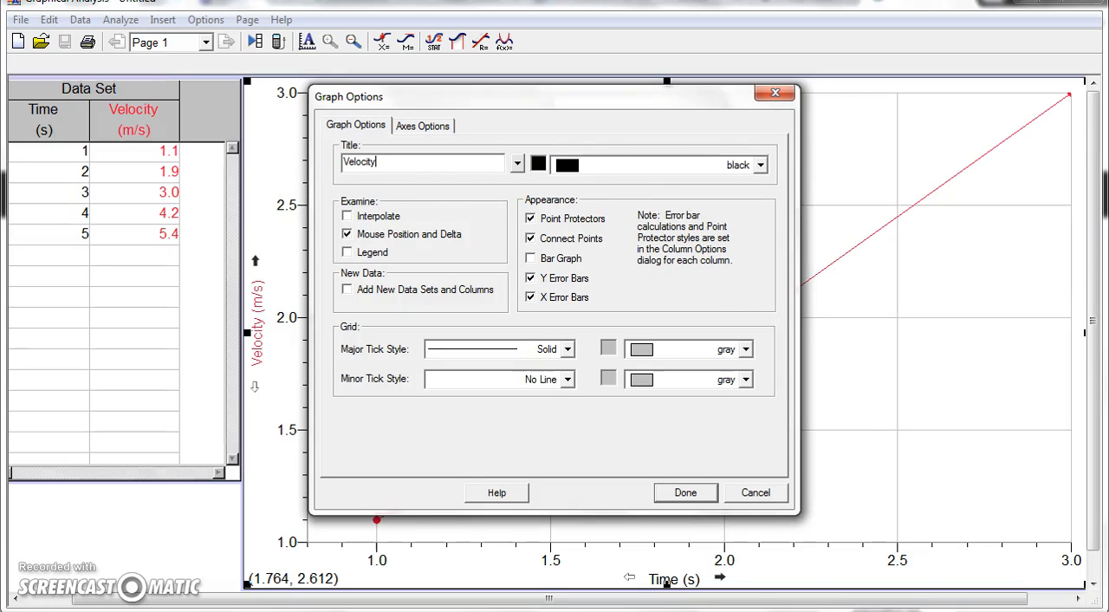
{"action": "type", "text": " vs. Time"}
{"action": "left_click", "coordinate": [683, 495]}
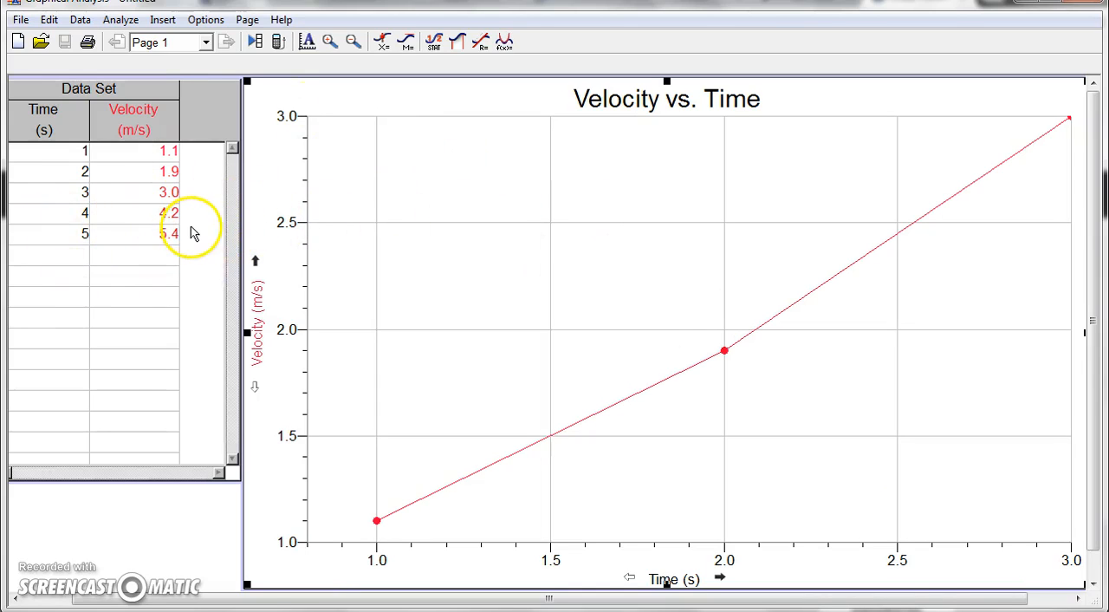
Autoscale the graph so its axes cover all the data points
{"action": "left_click", "coordinate": [307, 45]}
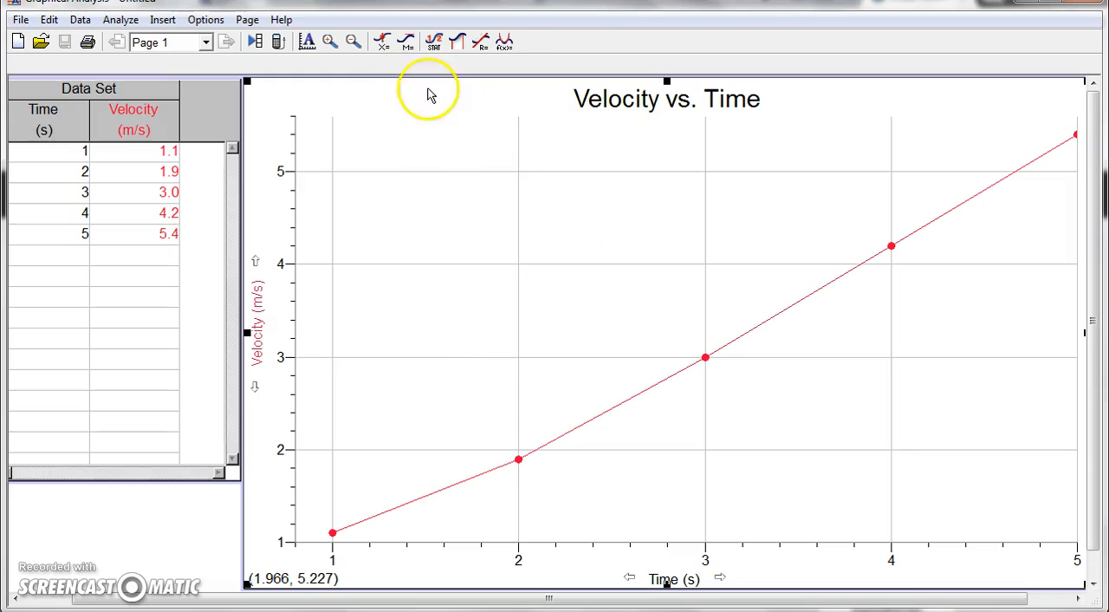
{"action": "left_click", "coordinate": [406, 47]}
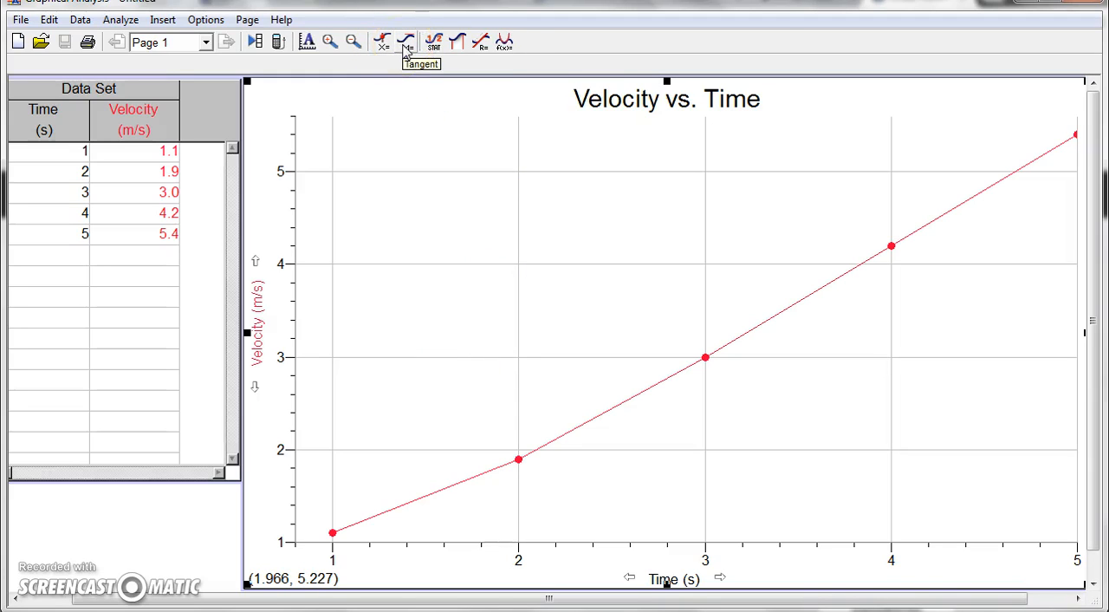
{"action": "left_click", "coordinate": [432, 48]}
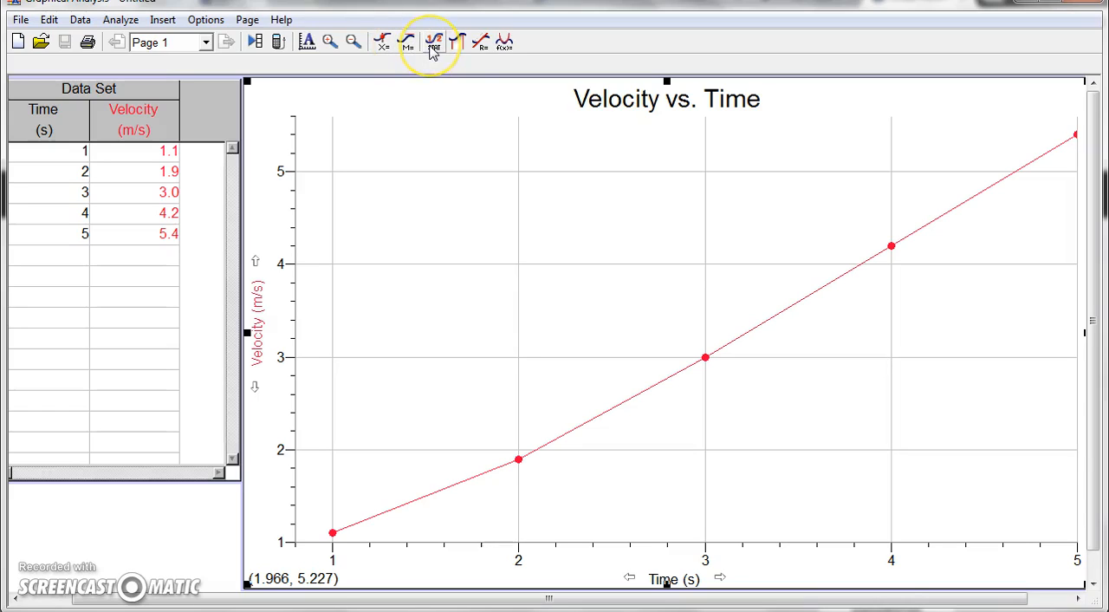
{"action": "left_click", "coordinate": [456, 47]}
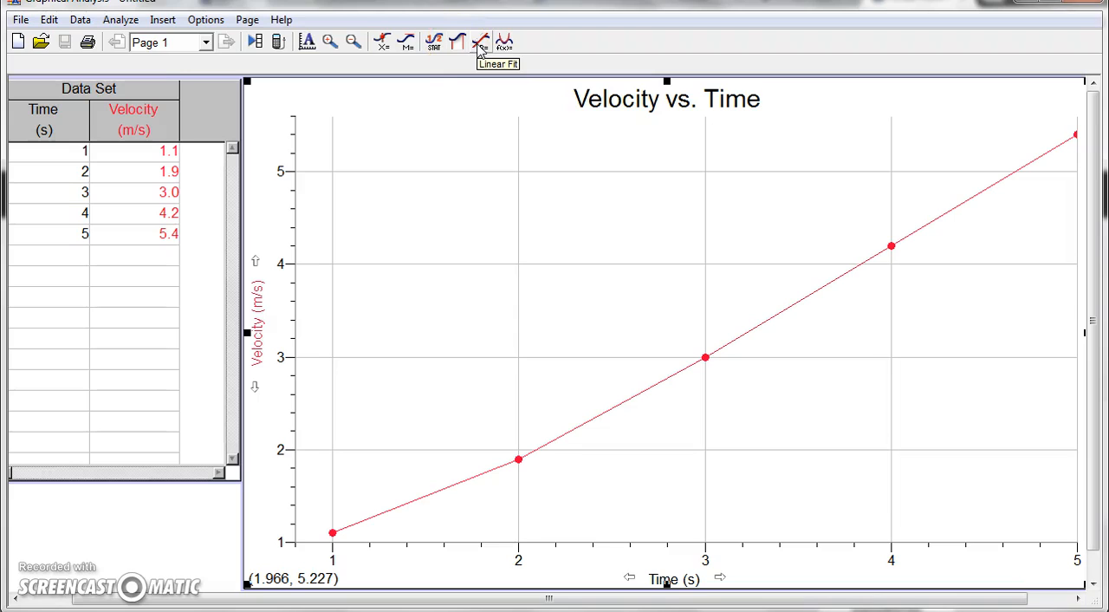
Apply a linear fit to the velocity data, displaying four decimal places and the uncertainty
{"action": "left_click", "coordinate": [482, 45]}
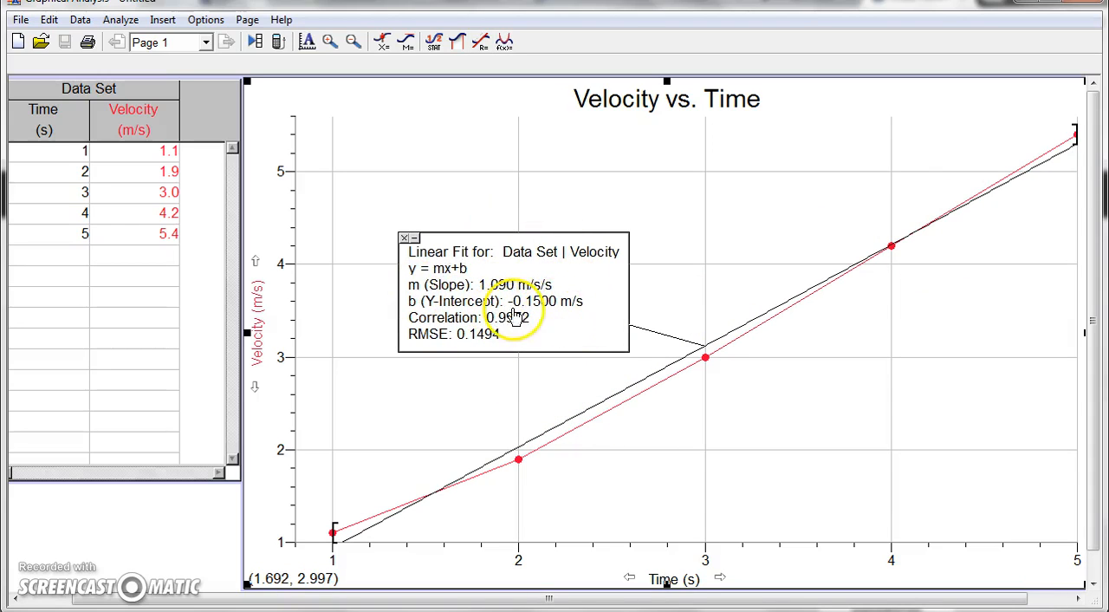
{"action": "double_click", "coordinate": [496, 288]}
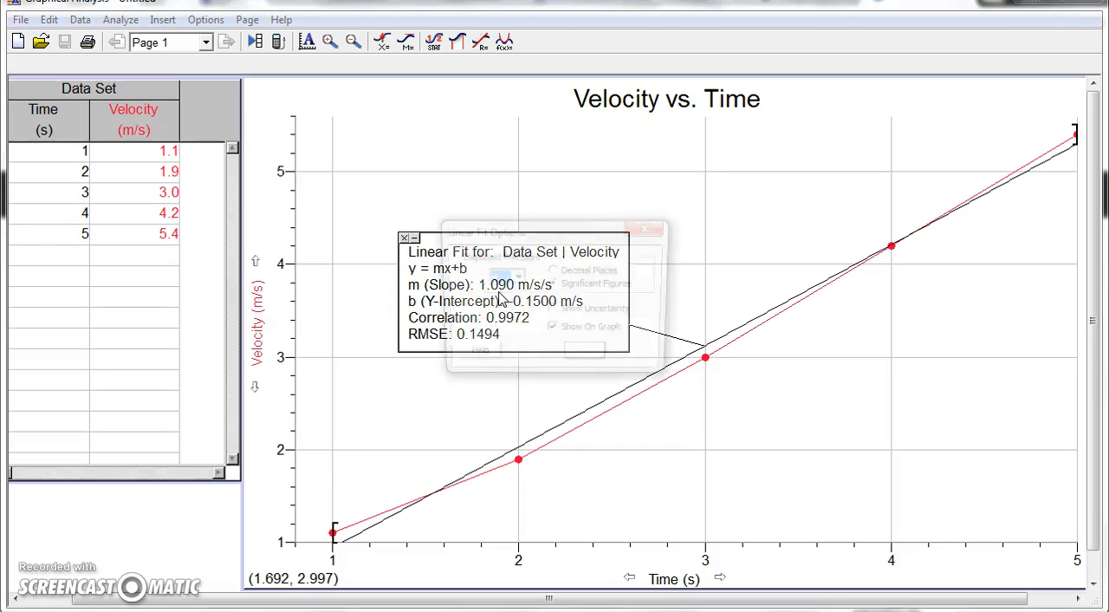
{"action": "left_click", "coordinate": [553, 272]}
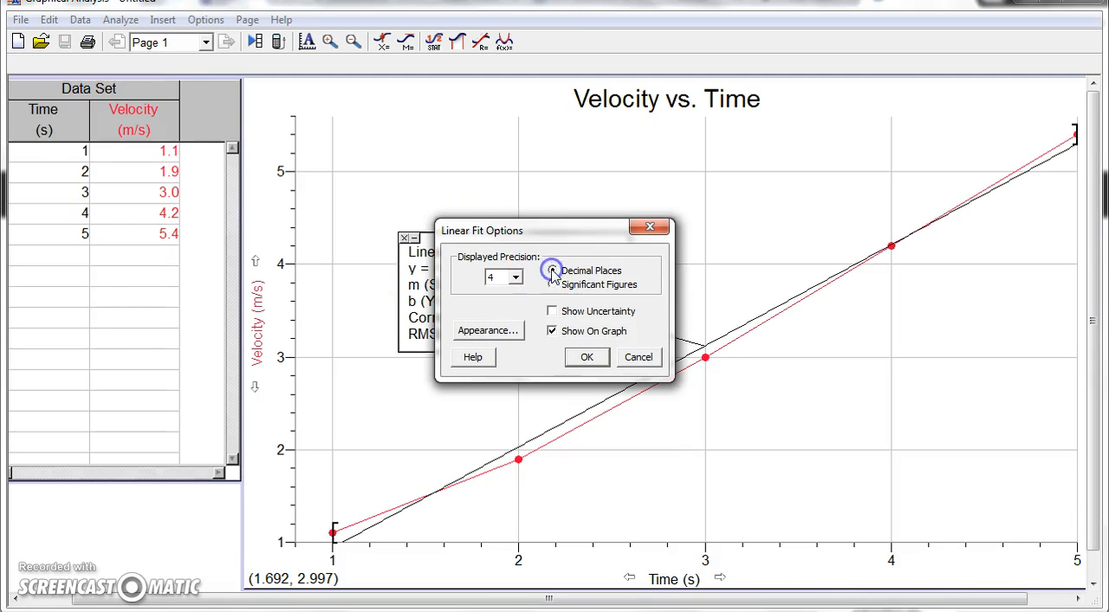
{"action": "left_click", "coordinate": [553, 312]}
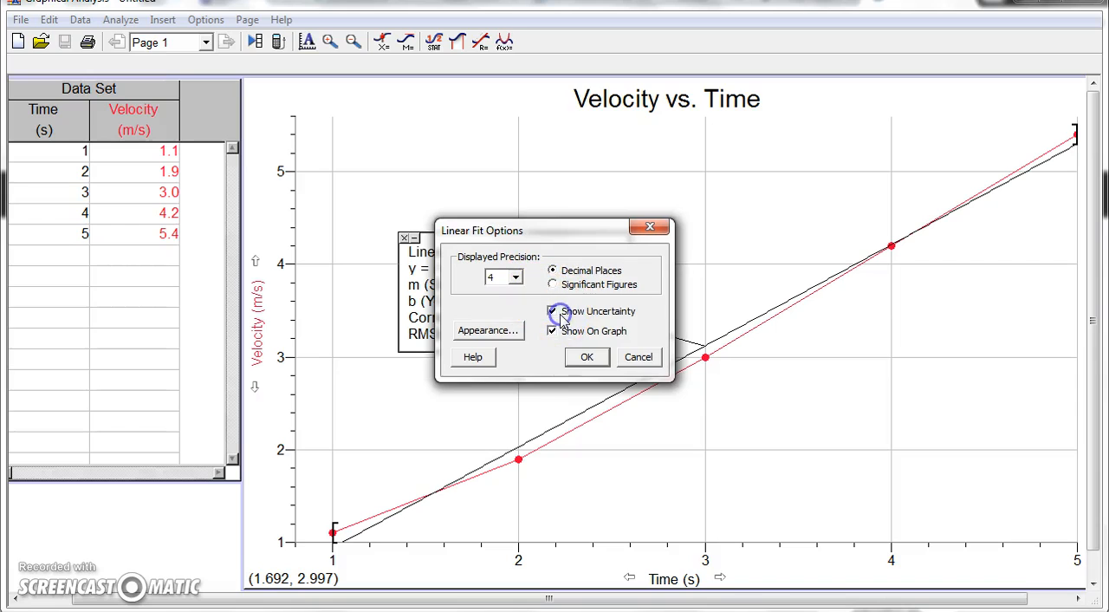
{"action": "left_click", "coordinate": [586, 362]}
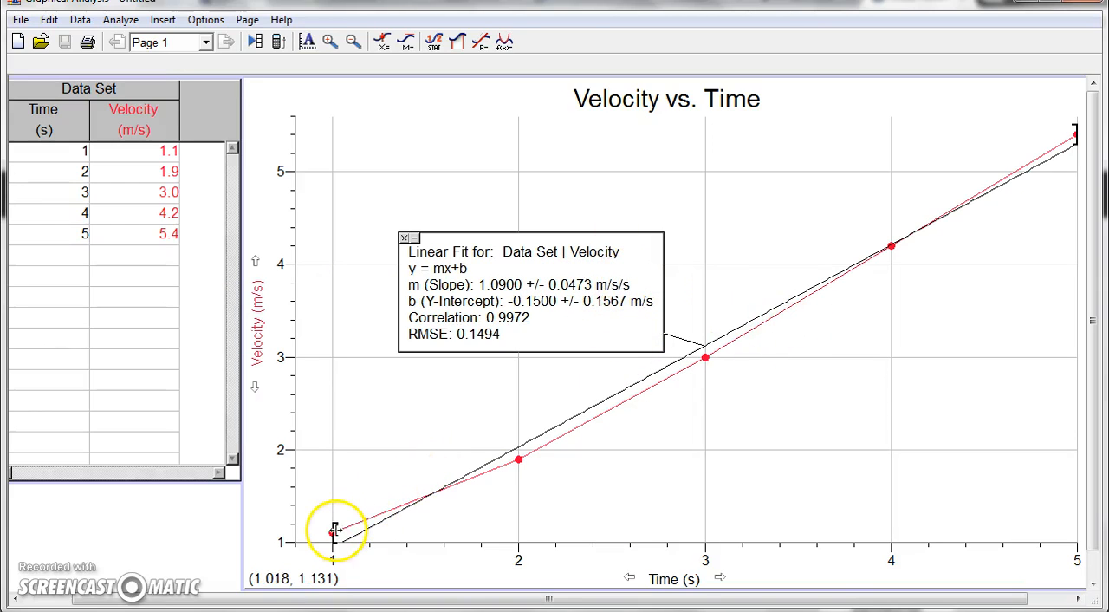
Limit the linear fit to the data points from 2 s to 5 s and remove the fit from the graph
{"action": "left_click_drag", "start_coordinate": [333, 531], "coordinate": [503, 503]}
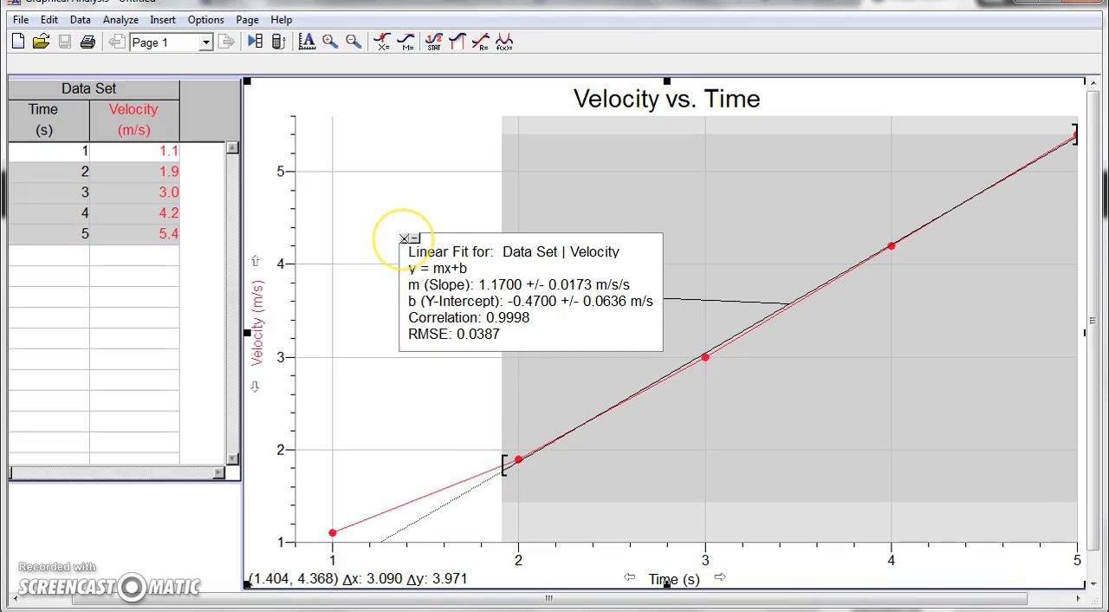
{"action": "left_click", "coordinate": [404, 237]}
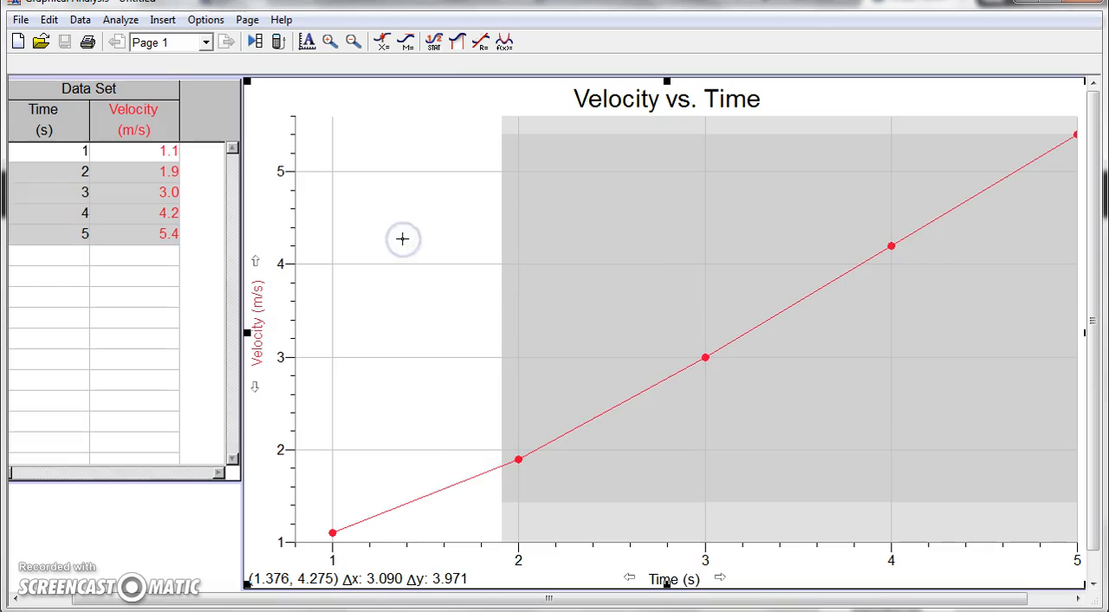
Add an automatic curve fit to the selected velocity data using the Power equation Ax^B
{"action": "left_click", "coordinate": [503, 44]}
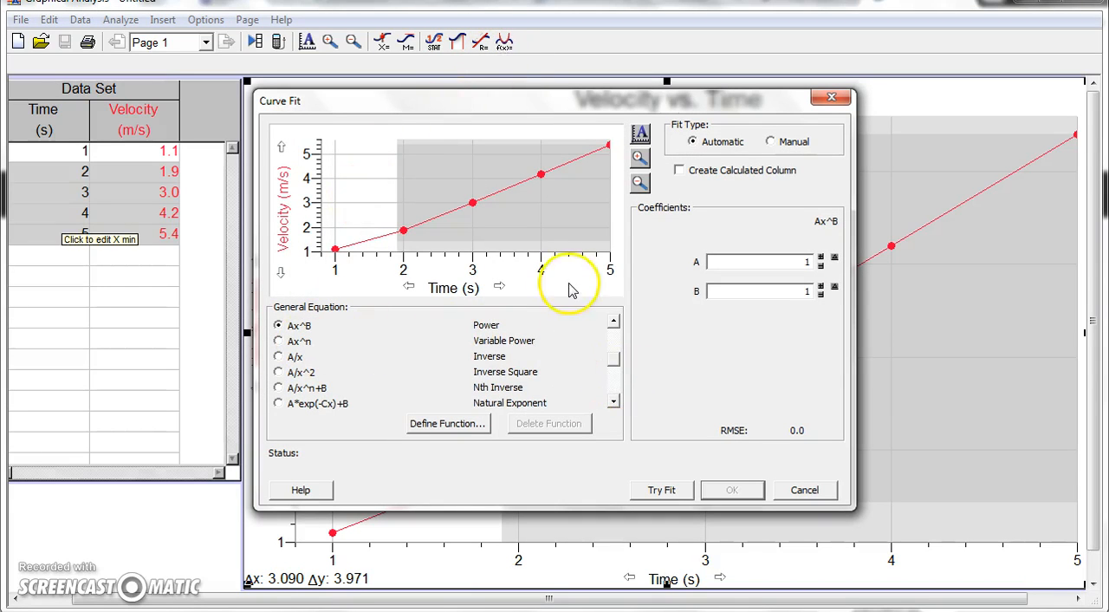
{"action": "left_click", "coordinate": [278, 343]}
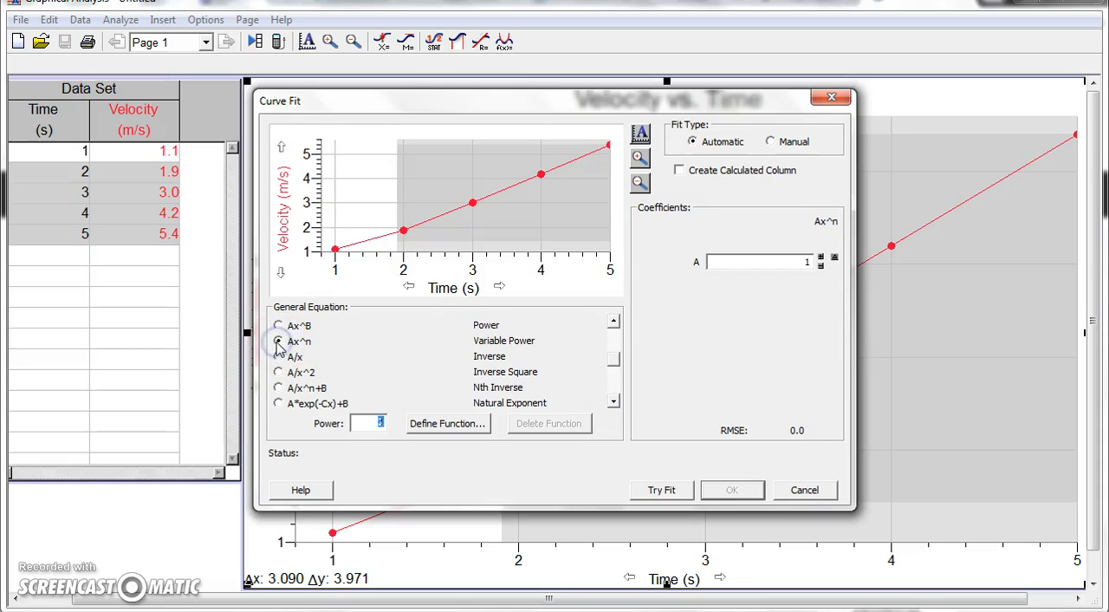
{"action": "left_click", "coordinate": [613, 402]}
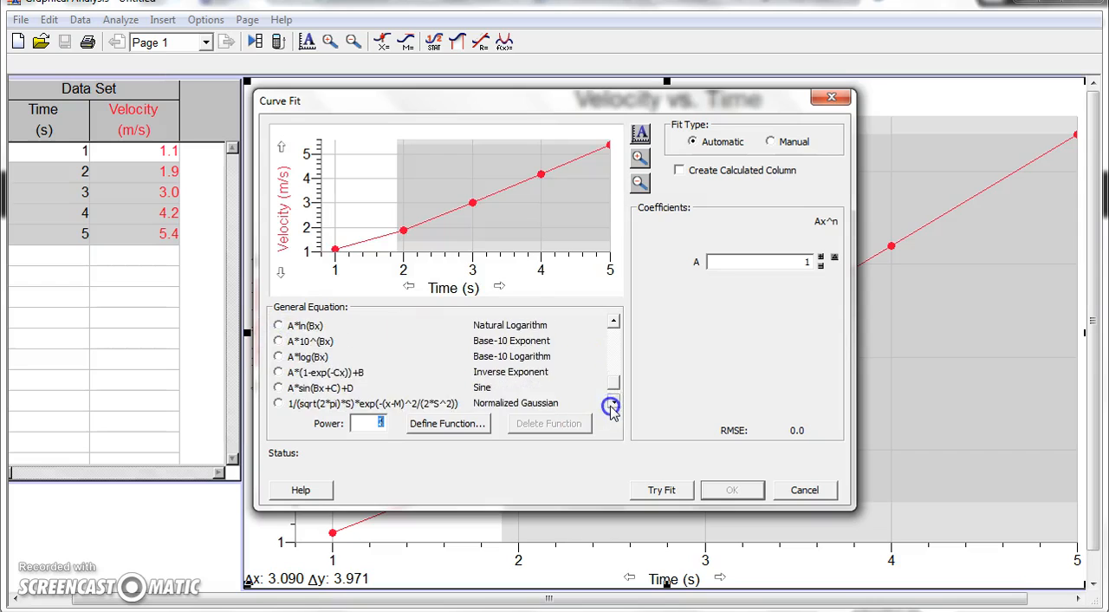
{"action": "left_click", "coordinate": [614, 322]}
{"action": "left_click", "coordinate": [614, 322]}
{"action": "left_click", "coordinate": [614, 322]}
{"action": "left_click", "coordinate": [614, 323]}
{"action": "left_click", "coordinate": [615, 323]}
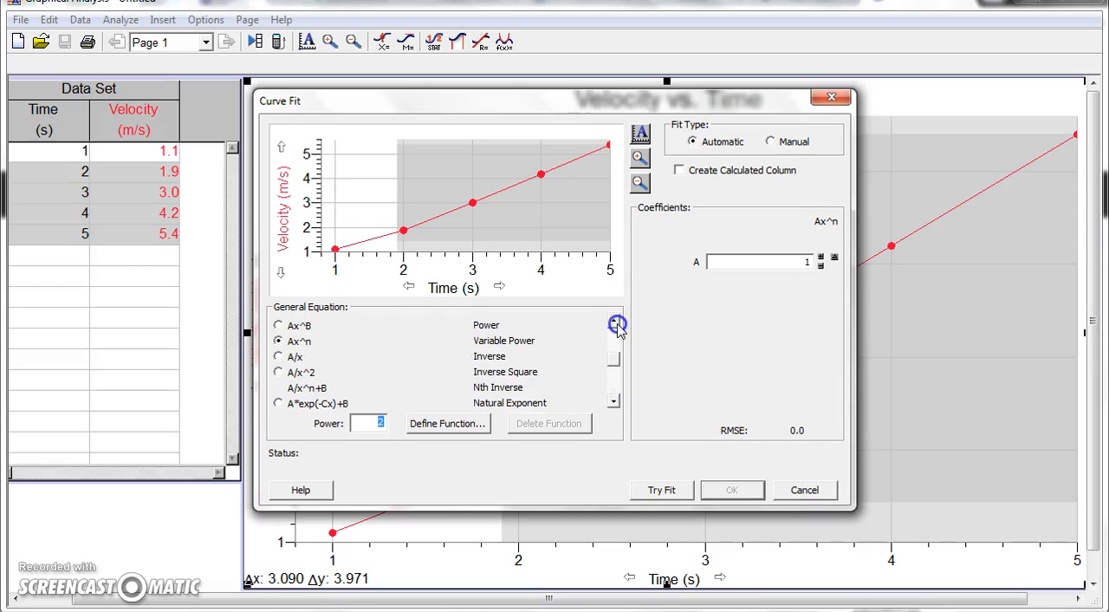
{"action": "left_click", "coordinate": [279, 325]}
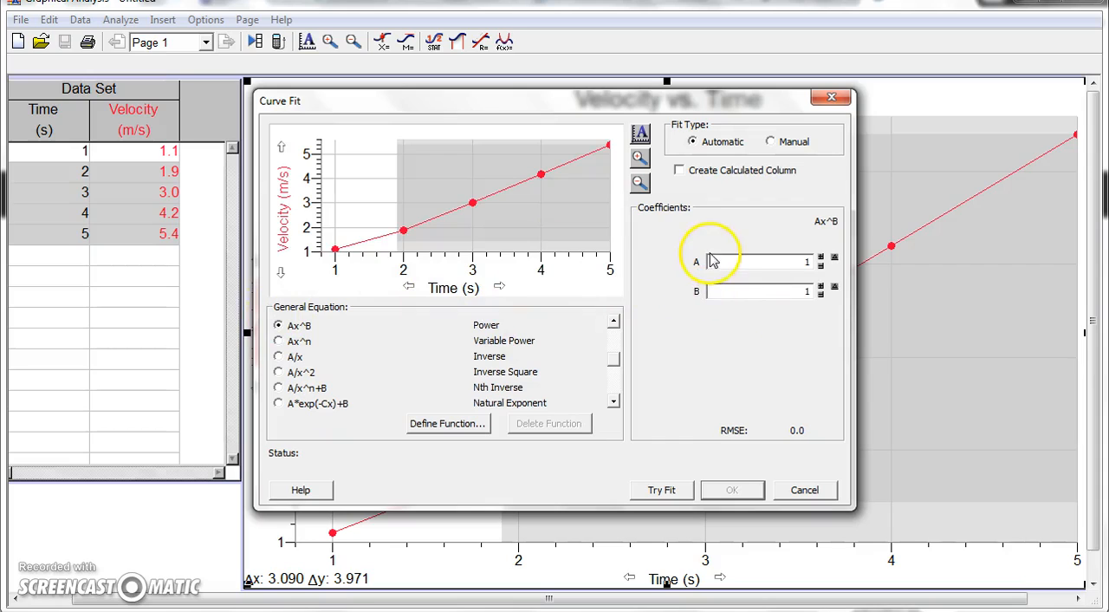
{"action": "left_click", "coordinate": [659, 492]}
{"action": "left_click", "coordinate": [721, 491]}
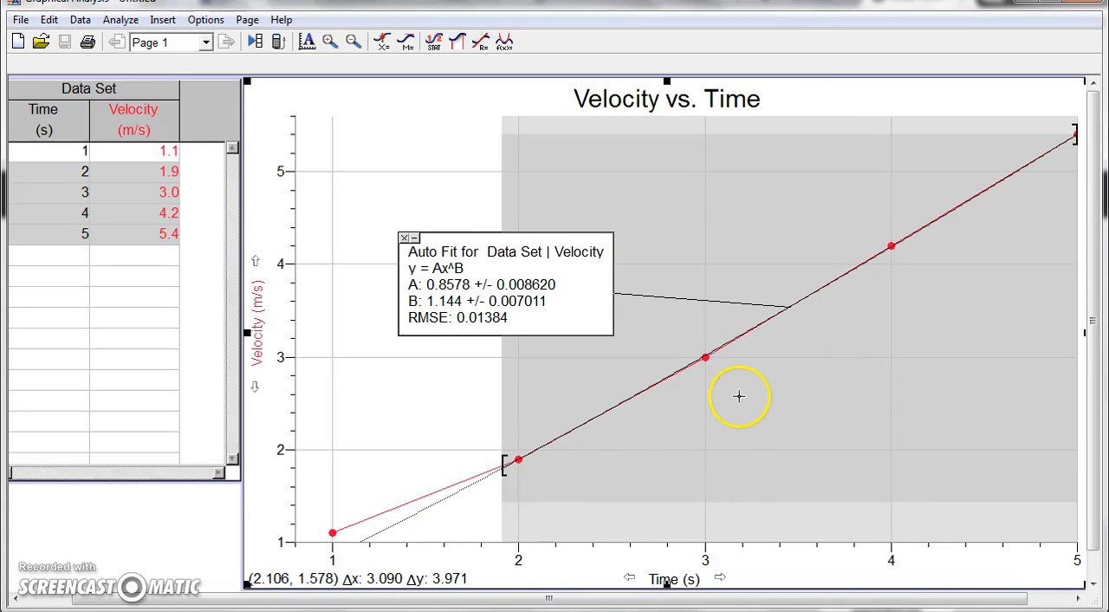
Extend the power fit's range to include the first data point at 1 s
{"action": "left_click", "coordinate": [508, 463]}
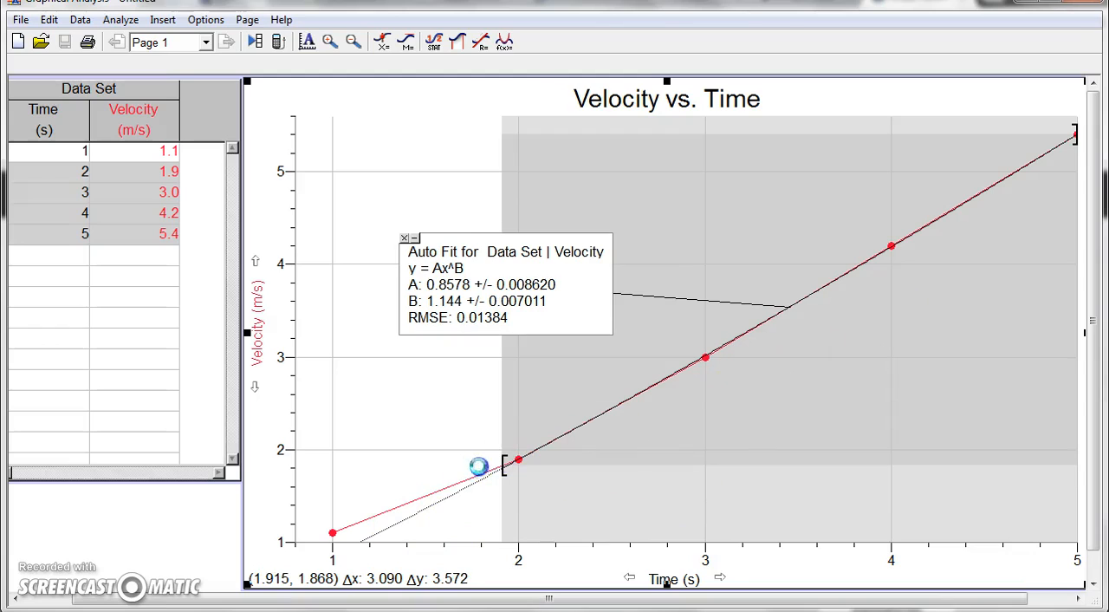
{"action": "left_click_drag", "start_coordinate": [386, 474], "coordinate": [309, 486]}
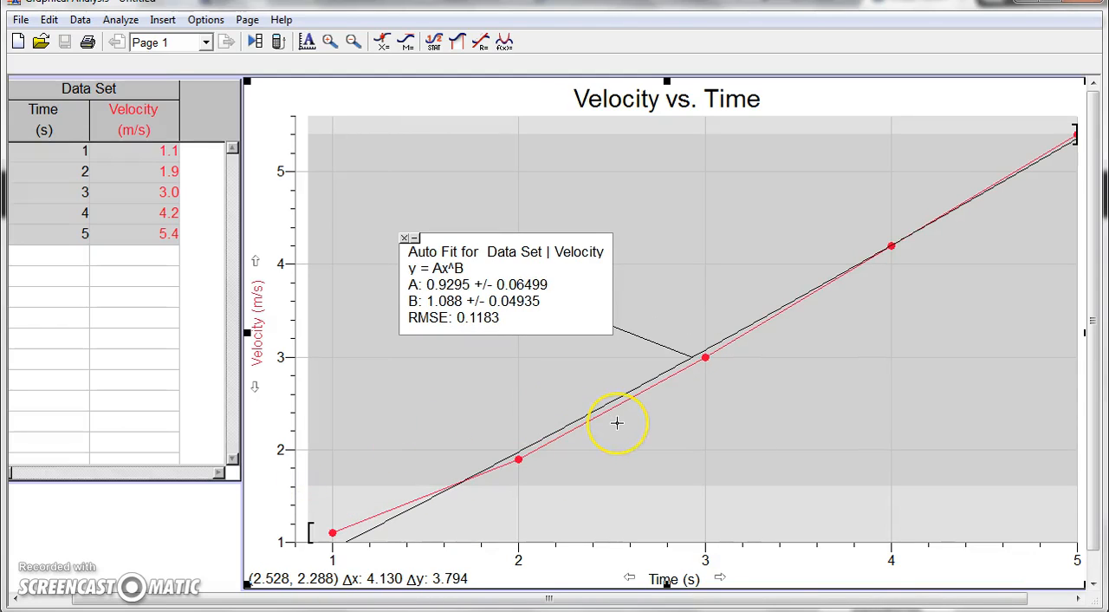